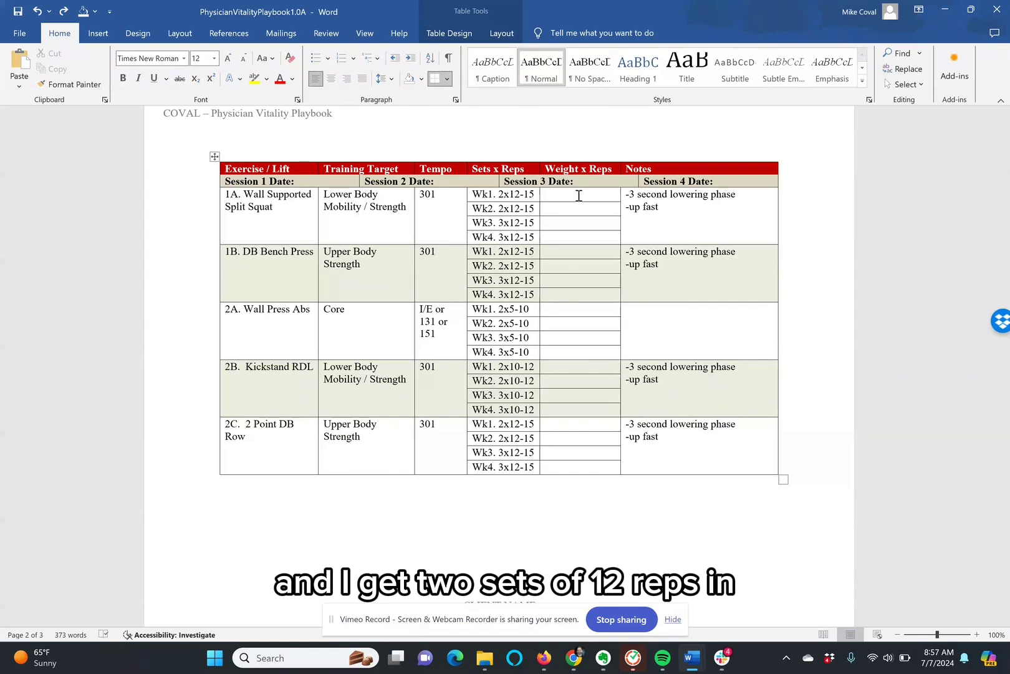
Record 2x12 each leg as the week 1 Weight x Reps entry for the Wall Supported Split Squat
{"action": "type", "text": "2"}
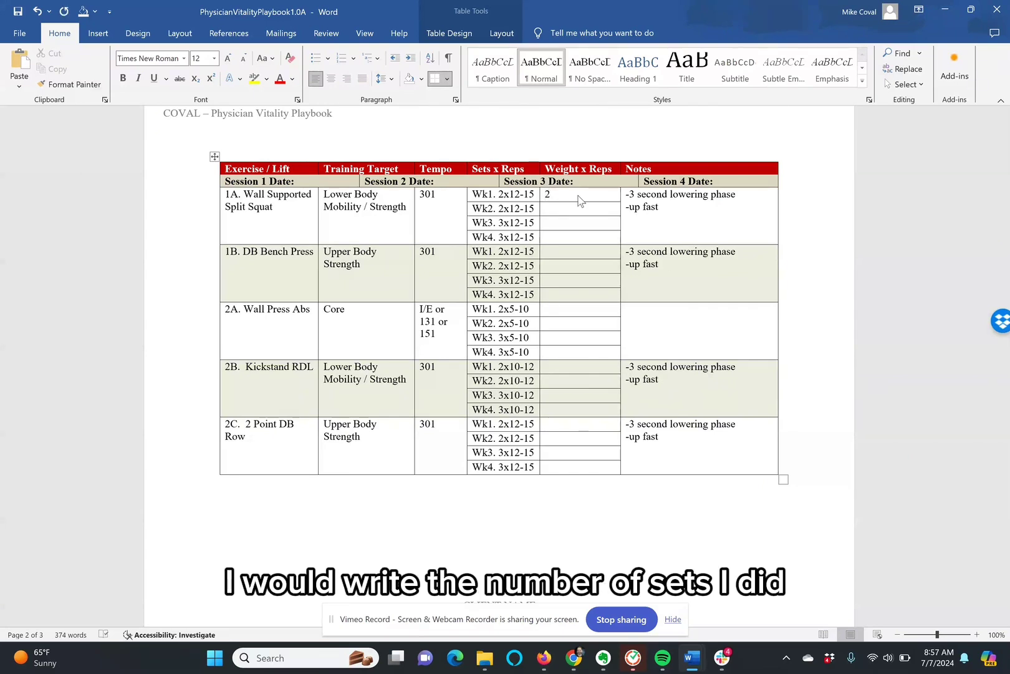
{"action": "type", "text": "x"}
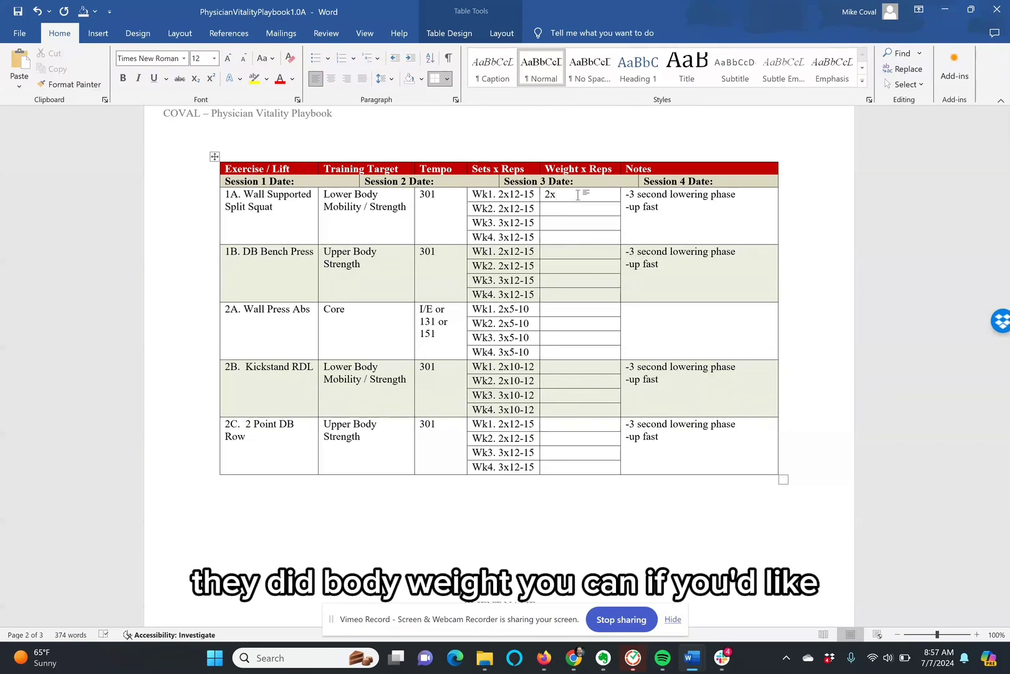
{"action": "type", "text": "BW"}
{"action": "key", "text": "BackSpace"}
{"action": "key", "text": "BackSpace"}
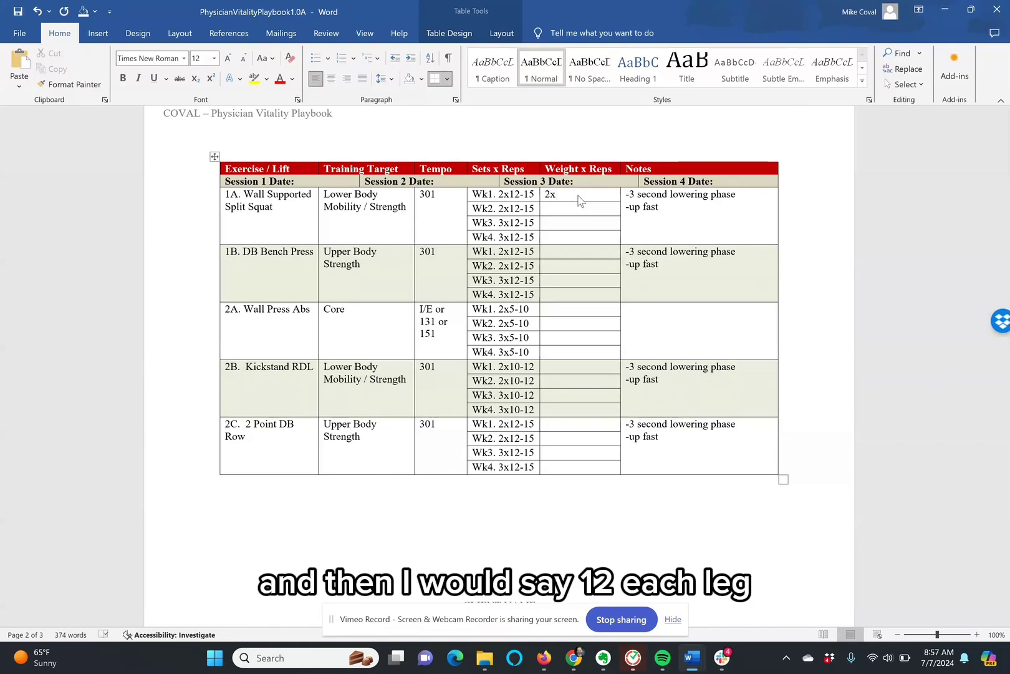
{"action": "type", "text": "12 each leg"}
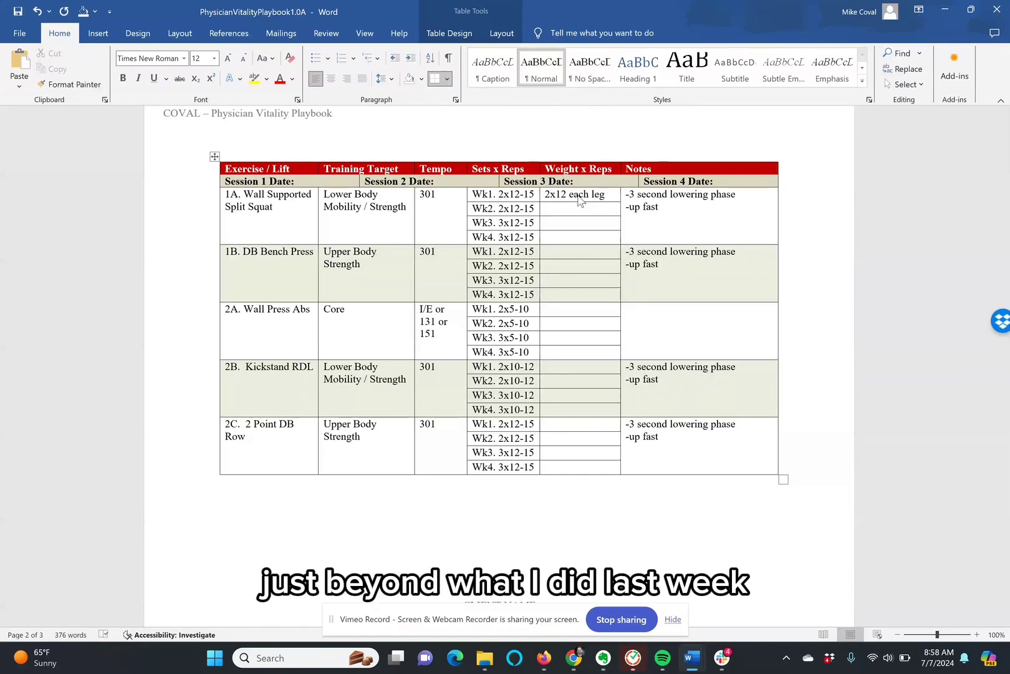
Record 2x15 each leg as the week 2 Weight x Reps entry for the Wall Supported Split Squat
{"action": "type", "text": "2"}
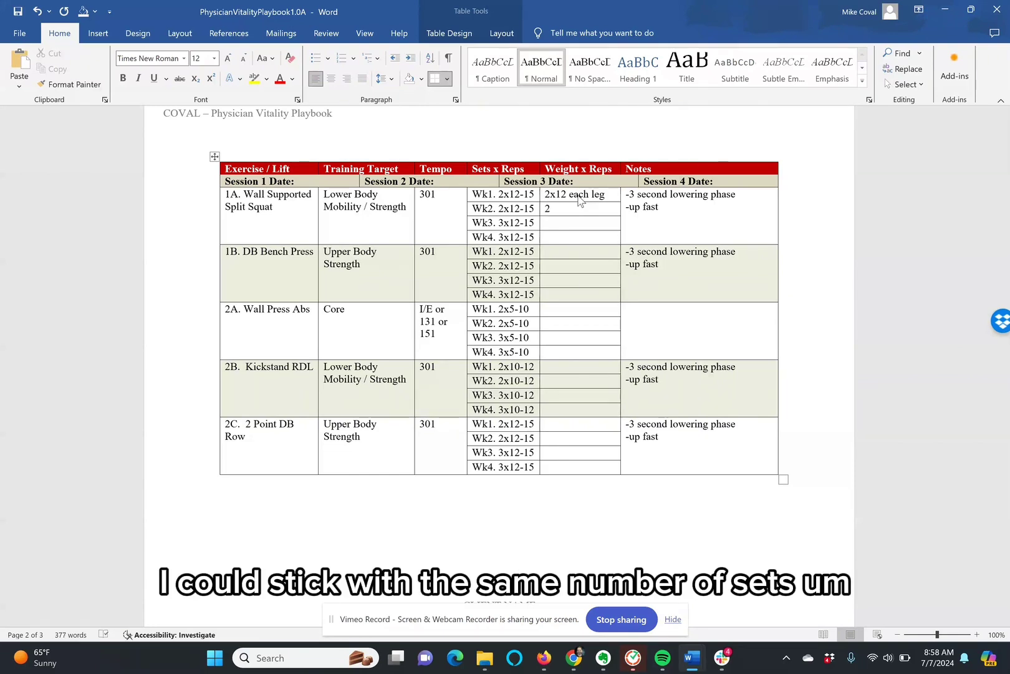
{"action": "type", "text": "x"}
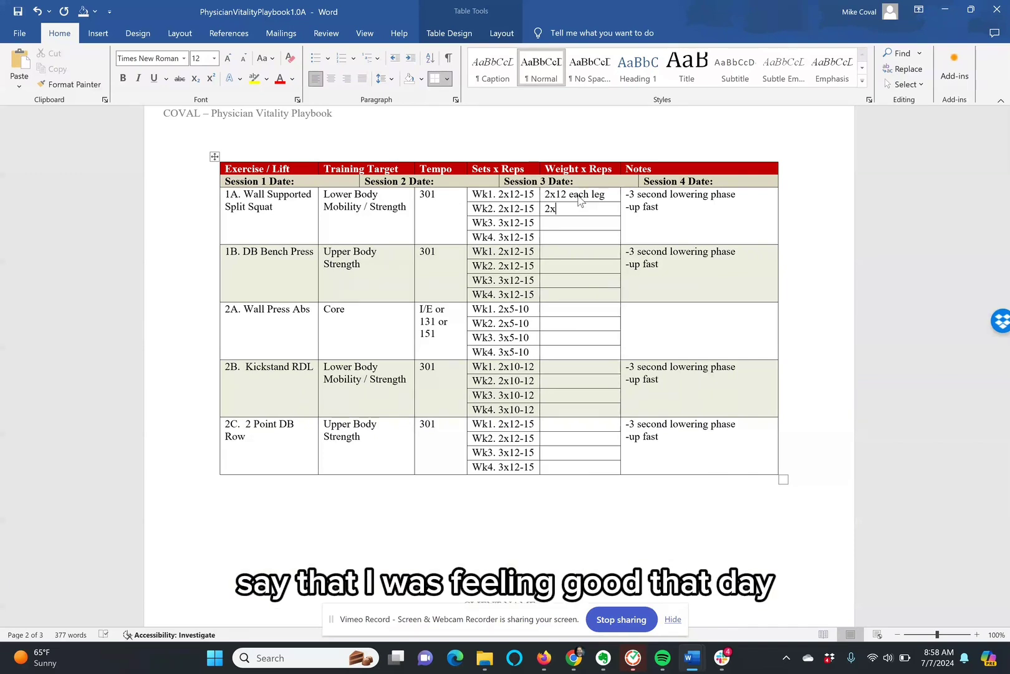
{"action": "type", "text": "15 each elg"}
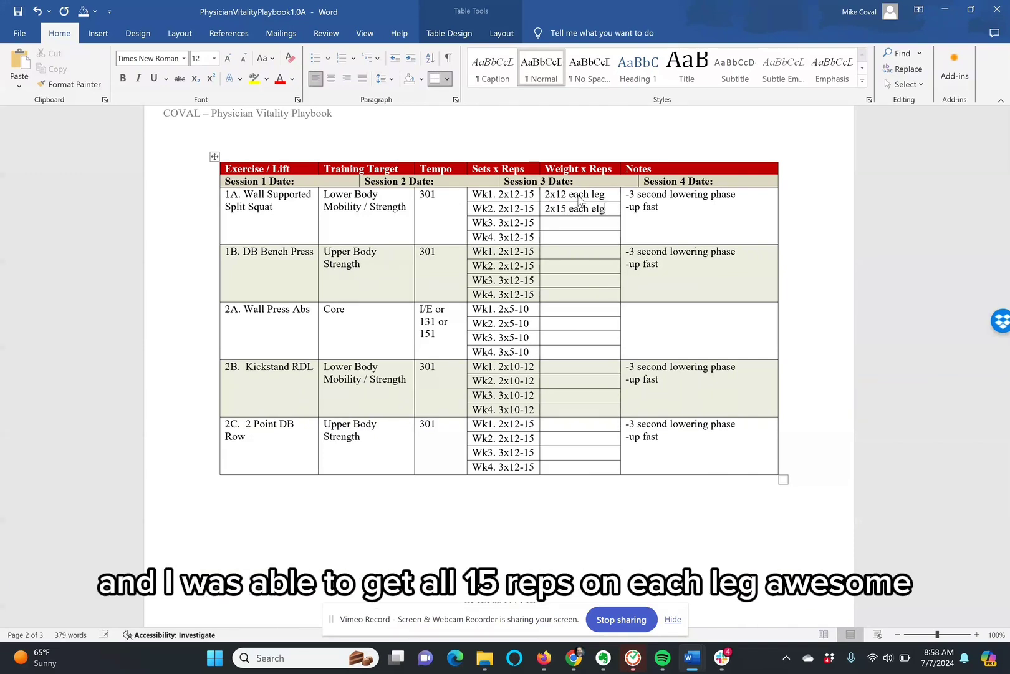
{"action": "key", "text": "BackSpace"}
{"action": "key", "text": "BackSpace"}
{"action": "key", "text": "BackSpace"}
{"action": "type", "text": "leg"}
Record 3x15 each leg as the week 3 Weight x Reps entry for the Wall Supported Split Squat
{"action": "key", "text": "Down"}
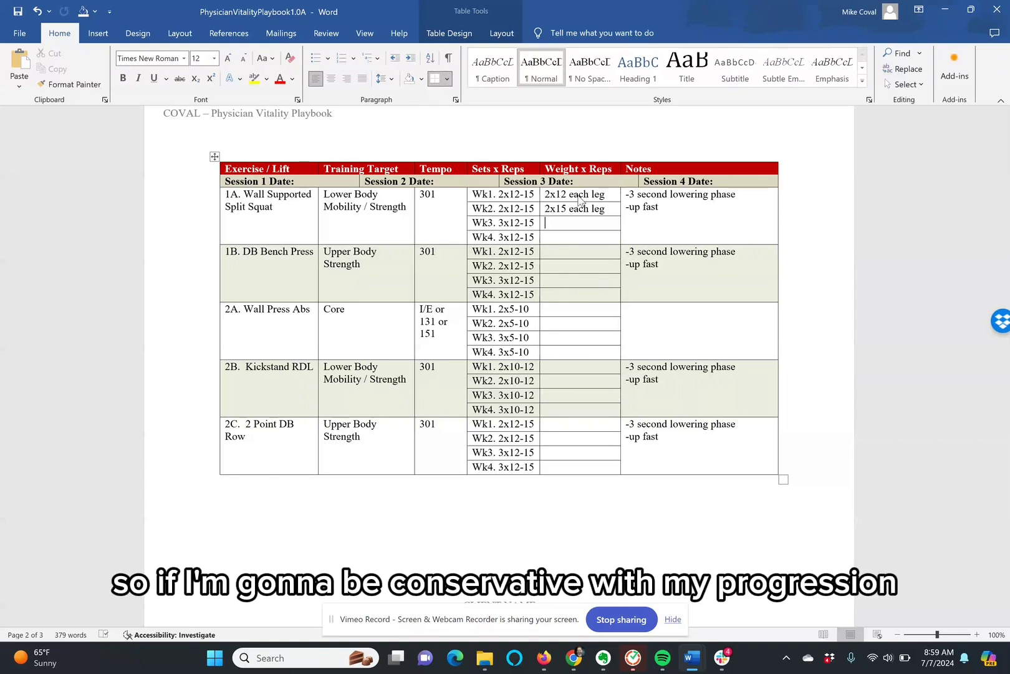
{"action": "type", "text": "3x"}
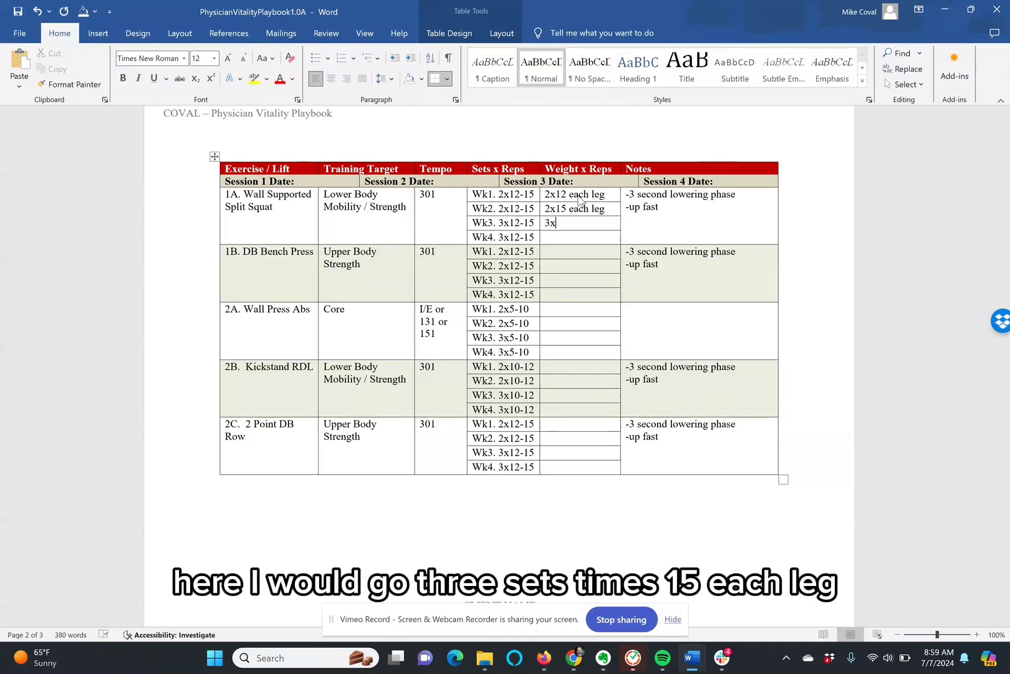
{"action": "type", "text": "15 each leg"}
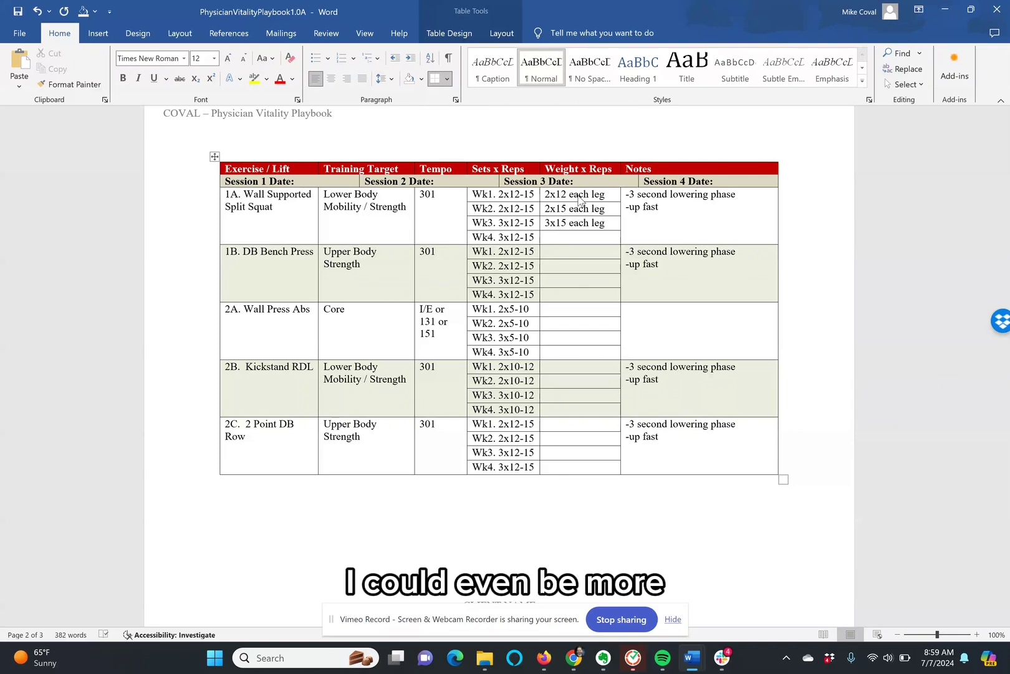
Change the split squat's week 3 Weight x Reps entry to 3x12 each leg
{"action": "key", "text": "BackSpace"}
{"action": "key", "text": "BackSpace"}
{"action": "key", "text": "BackSpace"}
{"action": "key", "text": "BackSpace"}
{"action": "key", "text": "BackSpace"}
{"action": "key", "text": "BackSpace"}
{"action": "key", "text": "BackSpace"}
{"action": "key", "text": "BackSpace"}
{"action": "key", "text": "BackSpace"}
{"action": "key", "text": "BackSpace"}
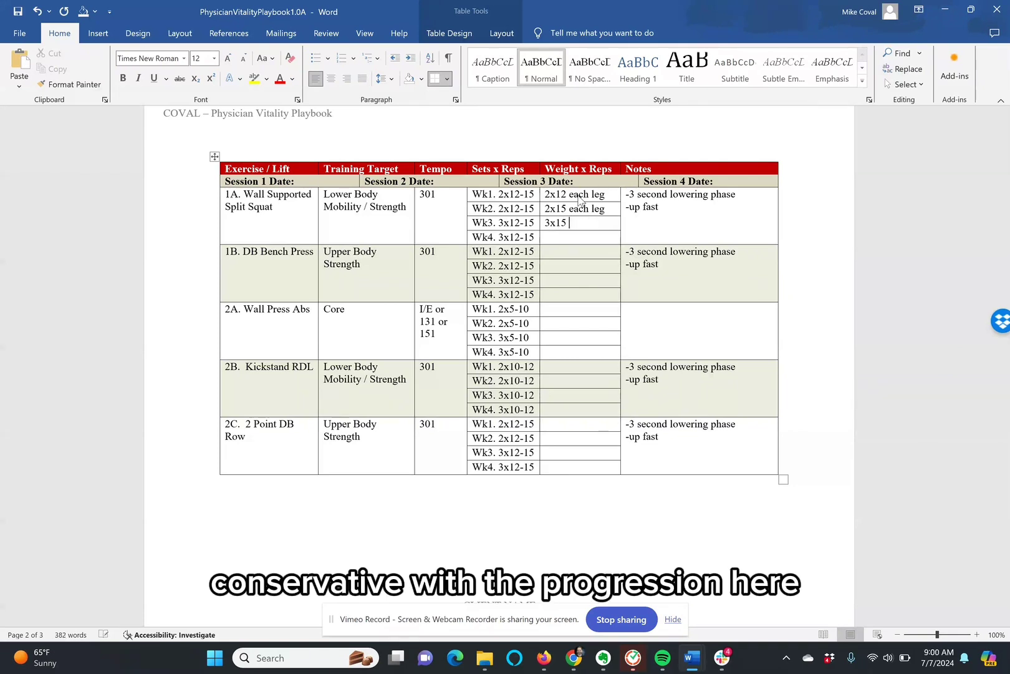
{"action": "type", "text": "2"}
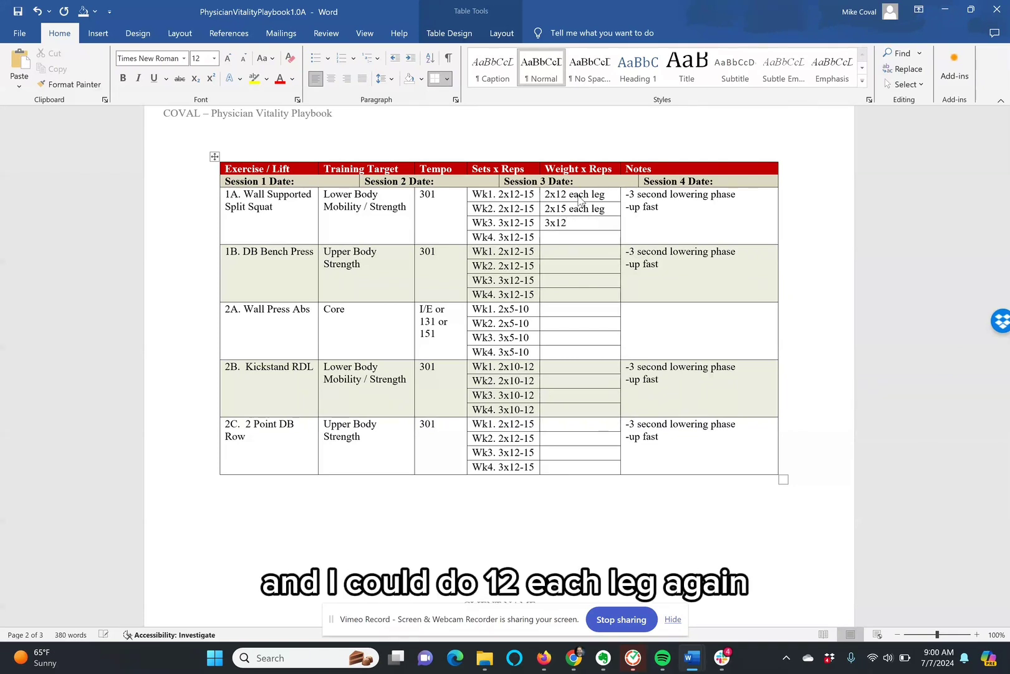
{"action": "type", "text": " each leg"}
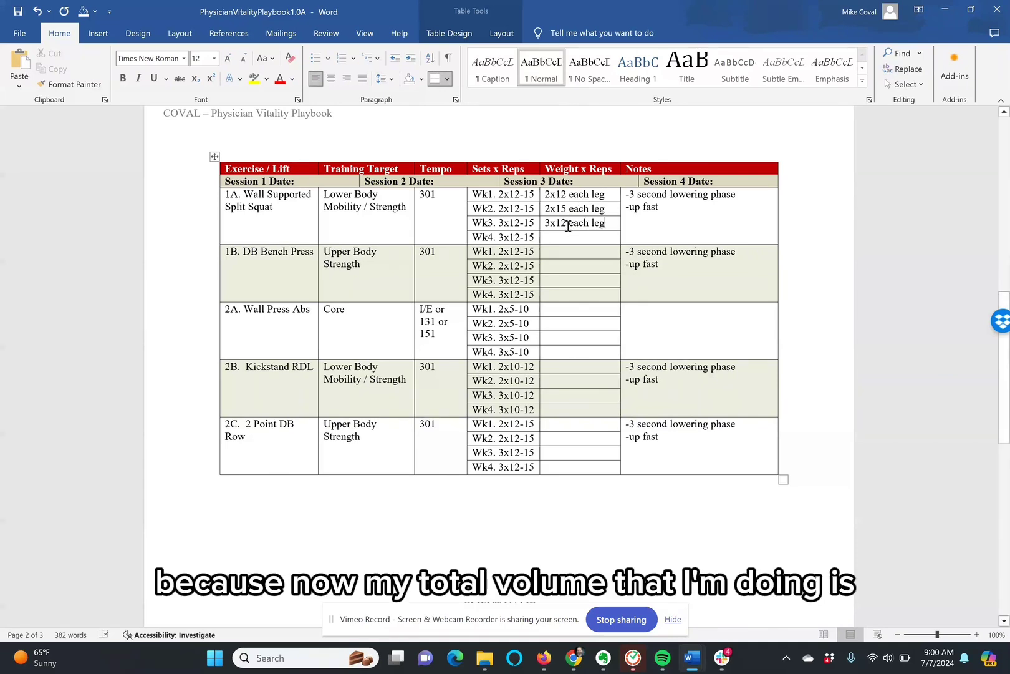
{"action": "left_click_drag", "start_coordinate": [566, 225], "coordinate": [545, 225]}
{"action": "left_click", "coordinate": [551, 224]}
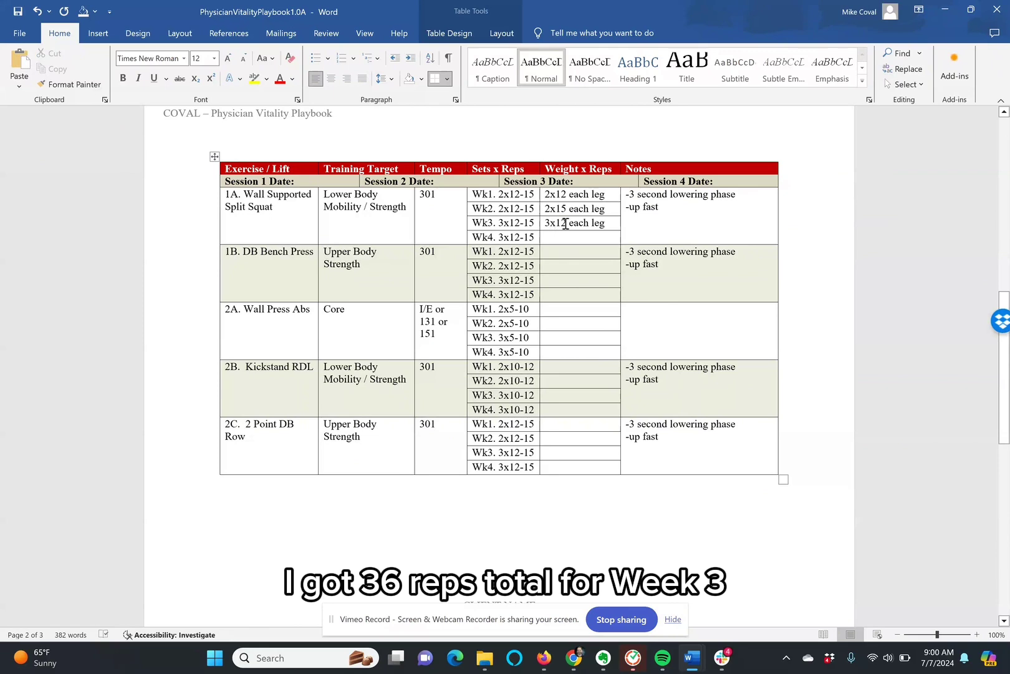
{"action": "left_click_drag", "start_coordinate": [566, 209], "coordinate": [546, 209]}
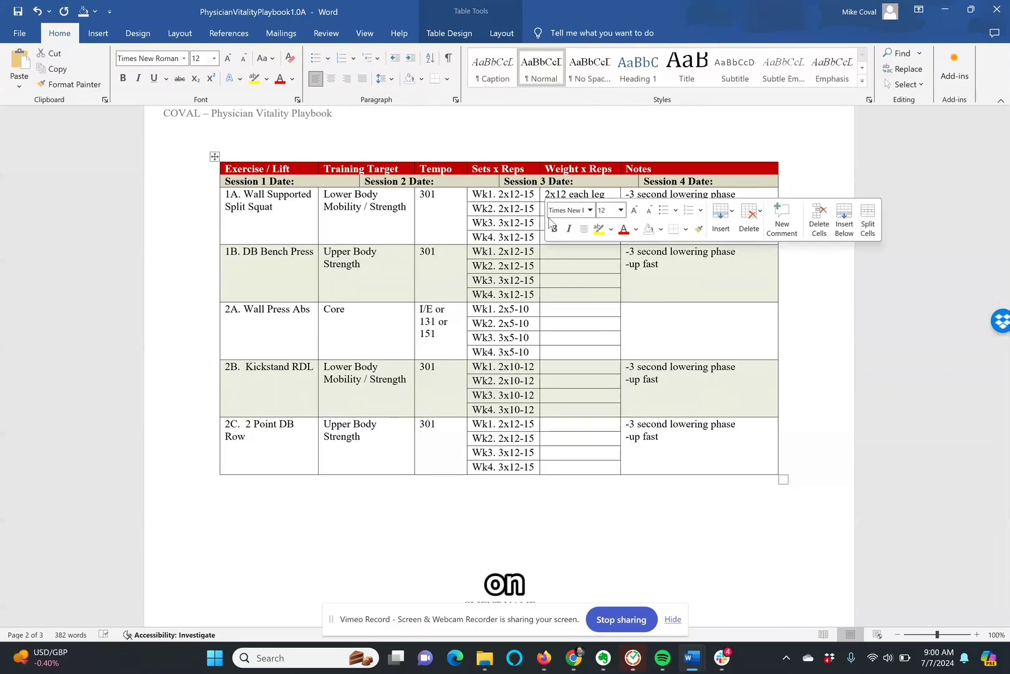
{"action": "left_click", "coordinate": [547, 253]}
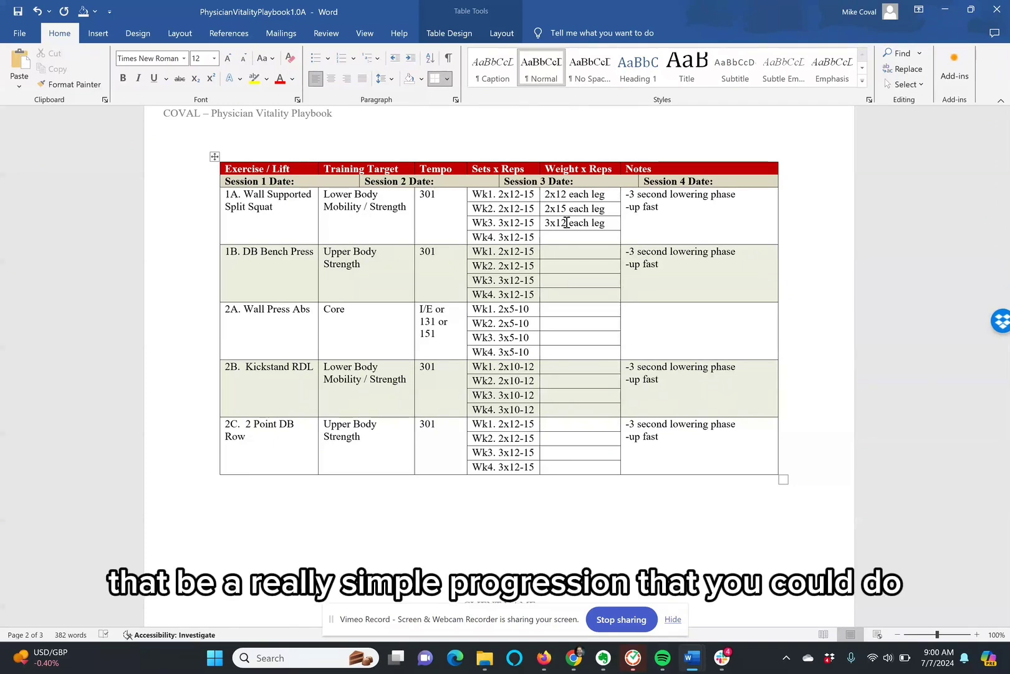
Record 3x15 each leg as the week 4 Weight x Reps entry for the Wall Supported Split Squat
{"action": "key", "text": "Down"}
{"action": "type", "text": "3"}
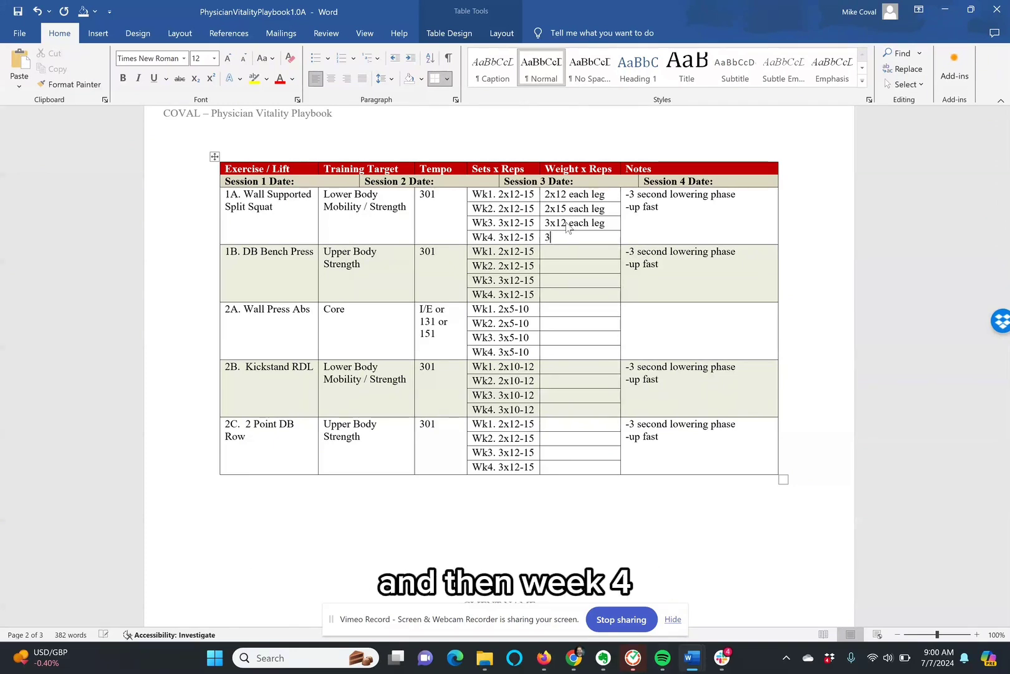
{"action": "type", "text": "x15 each"}
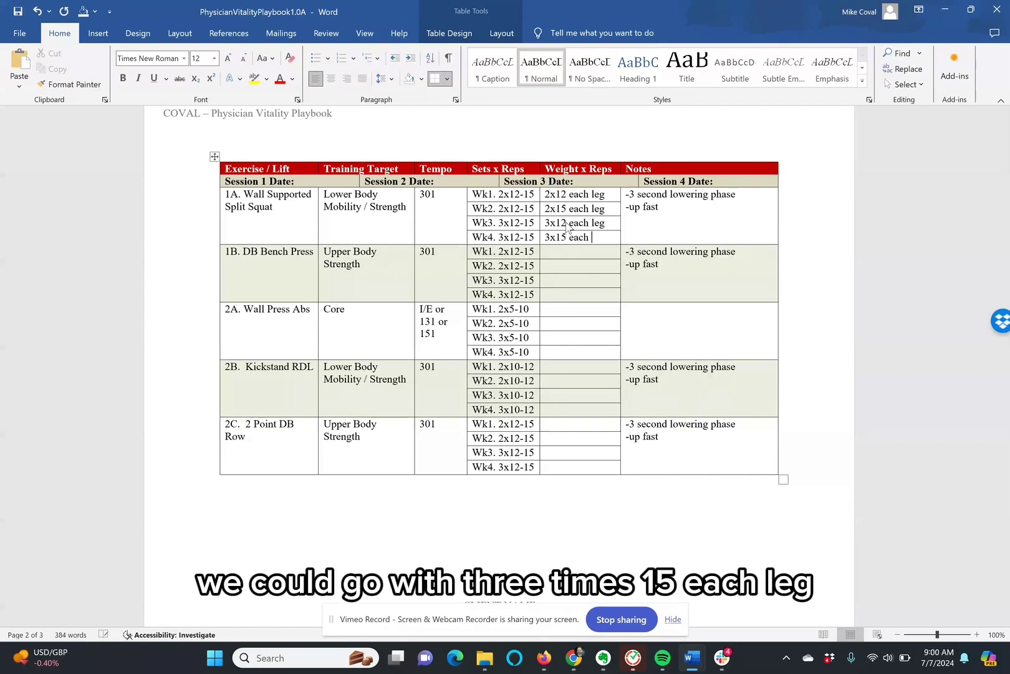
{"action": "type", "text": "leg"}
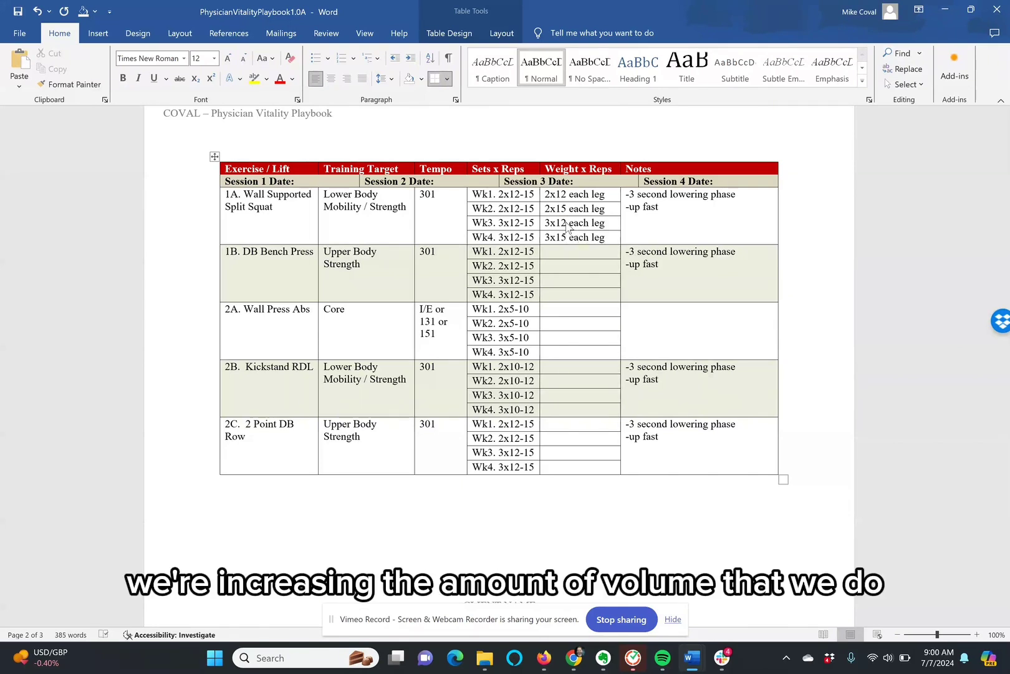
Change the split squat's week 3 Weight x Reps entry to 3x15 each leg
{"action": "left_click", "coordinate": [567, 223]}
{"action": "key", "text": "shift+End"}
{"action": "key", "text": "BackSpace"}
{"action": "key", "text": "BackSpace"}
{"action": "type", "text": "5"}
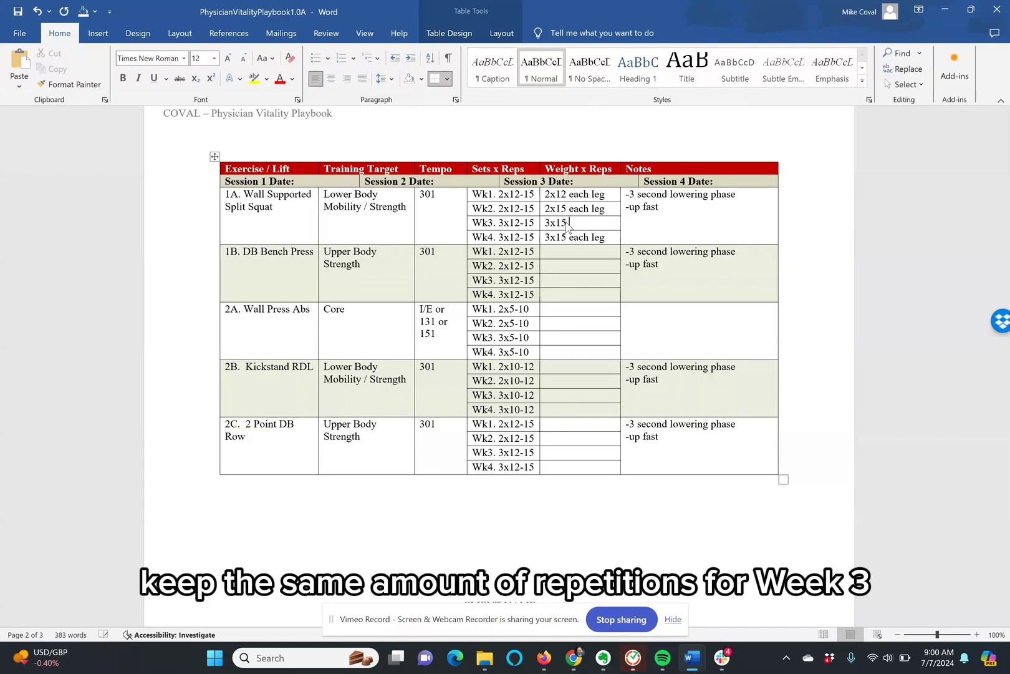
{"action": "type", "text": " each leg"}
Replace the split squat's week 4 Weight x Reps entry with the weighted version 3x5x15 each leg
{"action": "key", "text": "BackSpace"}
{"action": "key", "text": "BackSpace"}
{"action": "key", "text": "BackSpace"}
{"action": "key", "text": "BackSpace"}
{"action": "key", "text": "BackSpace"}
{"action": "key", "text": "BackSpace"}
{"action": "key", "text": "BackSpace"}
{"action": "key", "text": "BackSpace"}
{"action": "key", "text": "BackSpace"}
{"action": "key", "text": "BackSpace"}
{"action": "key", "text": "BackSpace"}
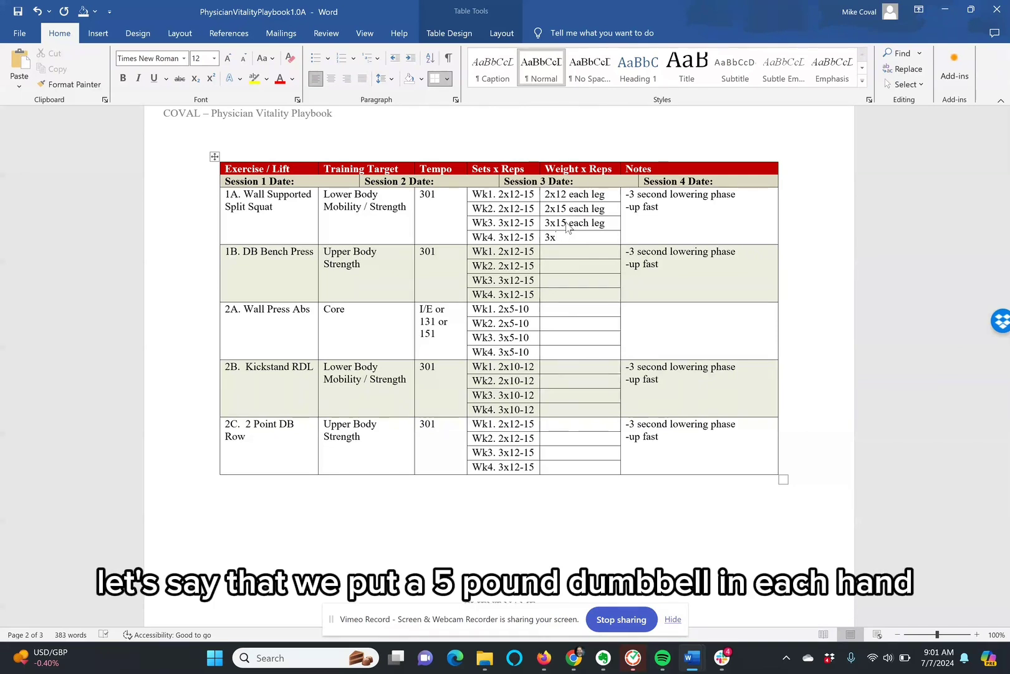
{"action": "type", "text": "5"}
{"action": "key", "text": "BackSpace"}
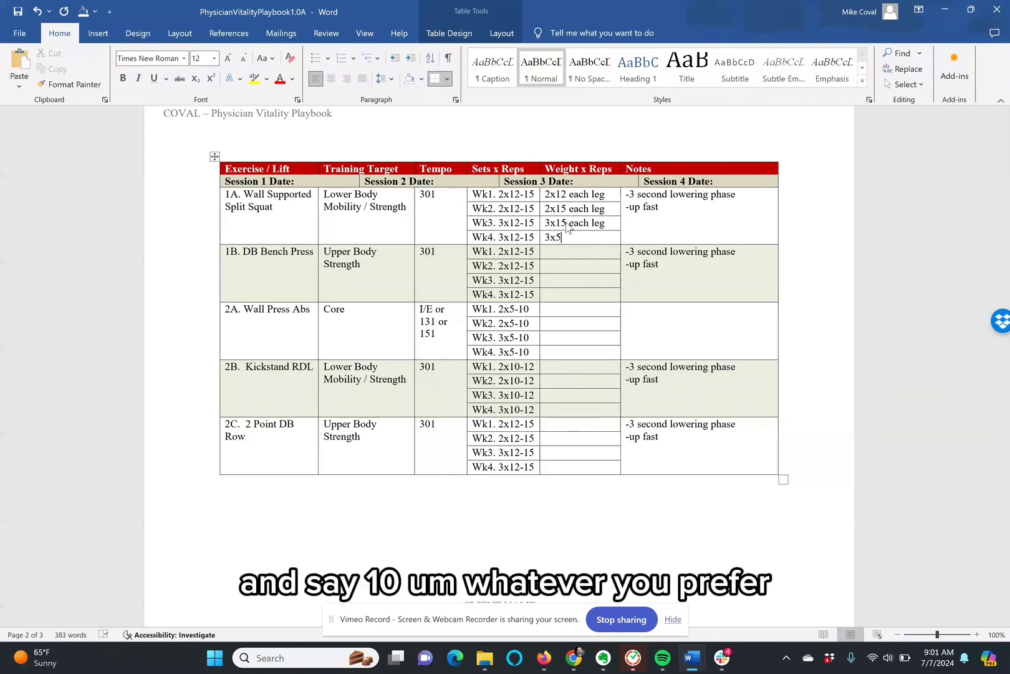
{"action": "key", "text": "BackSpace"}
{"action": "type", "text": "1"}
{"action": "key", "text": "BackSpace"}
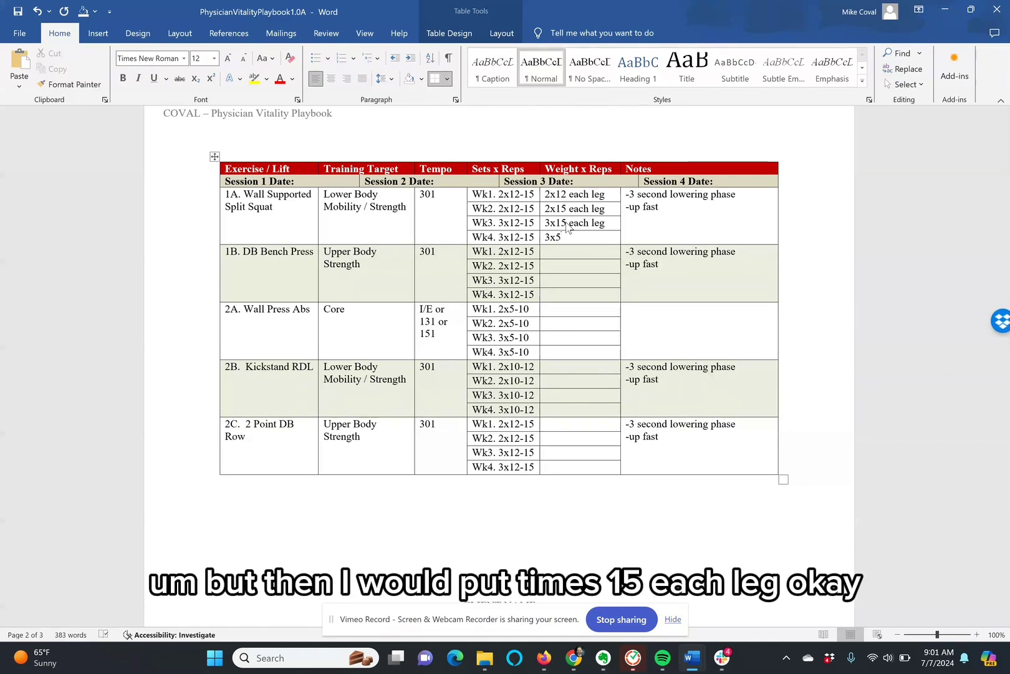
{"action": "type", "text": "x15 each leg"}
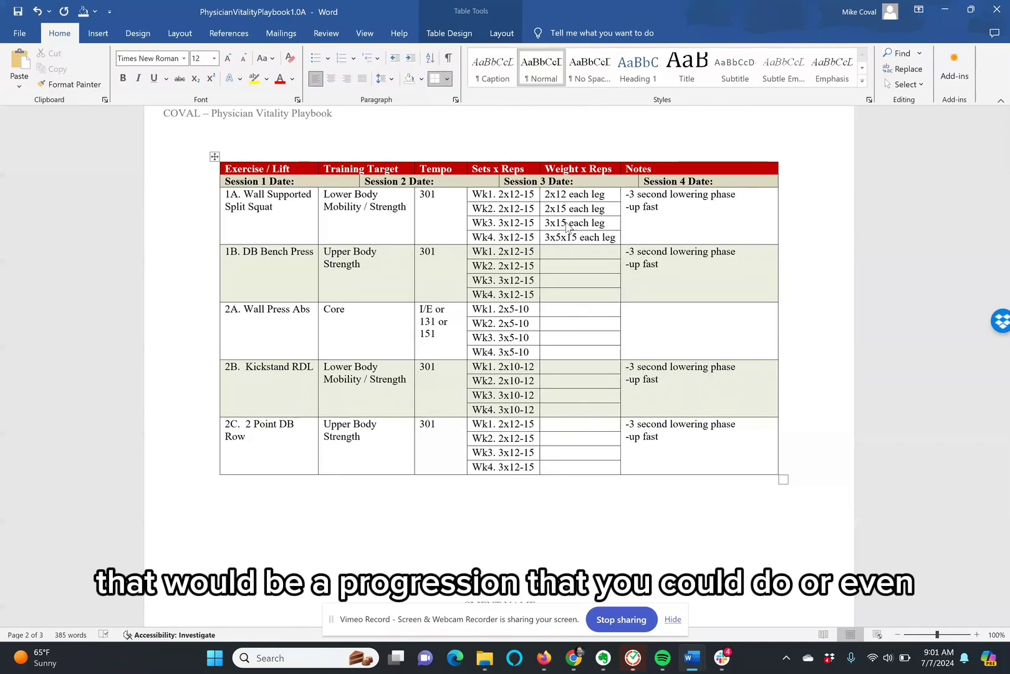
Reduce the reps in the split squat's week 4 entry so it reads 3x5x12 each leg
{"action": "key", "text": "BackSpace"}
{"action": "key", "text": "BackSpace"}
{"action": "key", "text": "BackSpace"}
{"action": "key", "text": "BackSpace"}
{"action": "key", "text": "BackSpace"}
{"action": "key", "text": "BackSpace"}
{"action": "key", "text": "BackSpace"}
{"action": "key", "text": "BackSpace"}
{"action": "key", "text": "BackSpace"}
{"action": "key", "text": "BackSpace"}
{"action": "type", "text": "2 eac"}
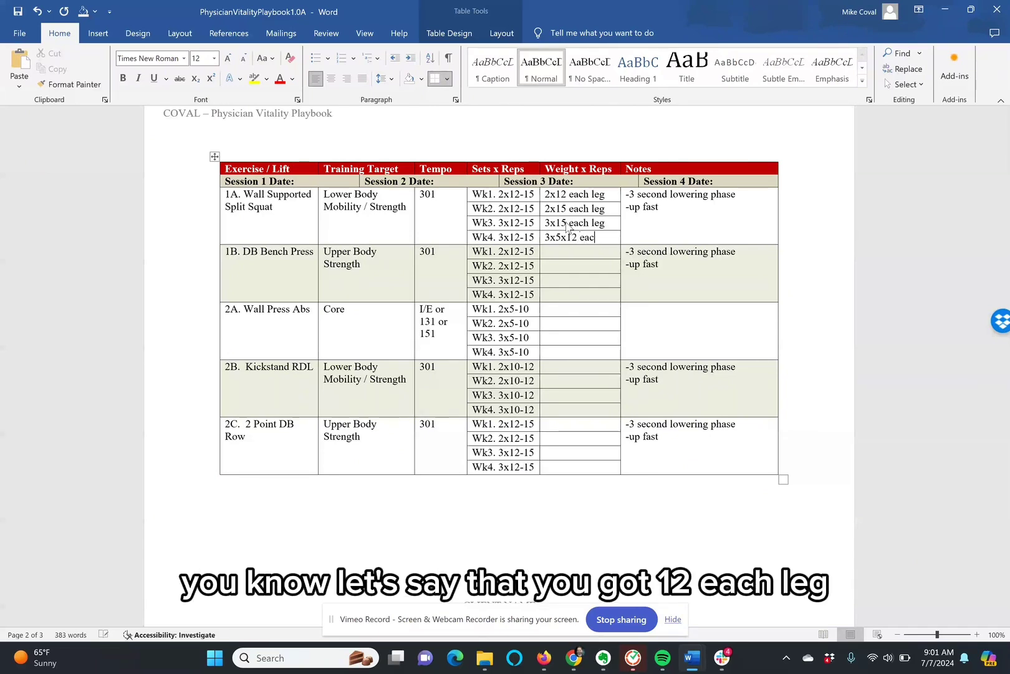
{"action": "type", "text": "h leg"}
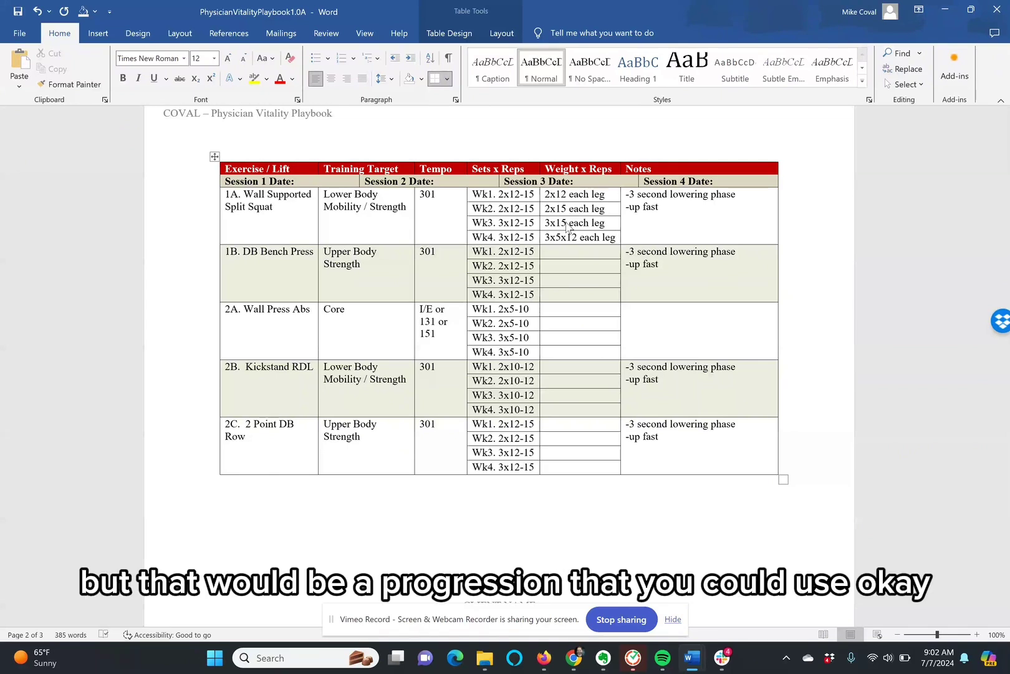
Clear the week 4 Weight x Reps entry of the Wall Supported Split Squat
{"action": "key", "text": "BackSpace"}
{"action": "key", "text": "BackSpace"}
{"action": "key", "text": "BackSpace"}
{"action": "key", "text": "BackSpace"}
{"action": "key", "text": "BackSpace"}
{"action": "key", "text": "BackSpace"}
{"action": "key", "text": "BackSpace"}
{"action": "key", "text": "BackSpace"}
{"action": "key", "text": "BackSpace"}
{"action": "key", "text": "BackSpace"}
{"action": "key", "text": "BackSpace"}
{"action": "key", "text": "BackSpace"}
{"action": "key", "text": "BackSpace"}
{"action": "key", "text": "BackSpace"}
{"action": "key", "text": "BackSpace"}
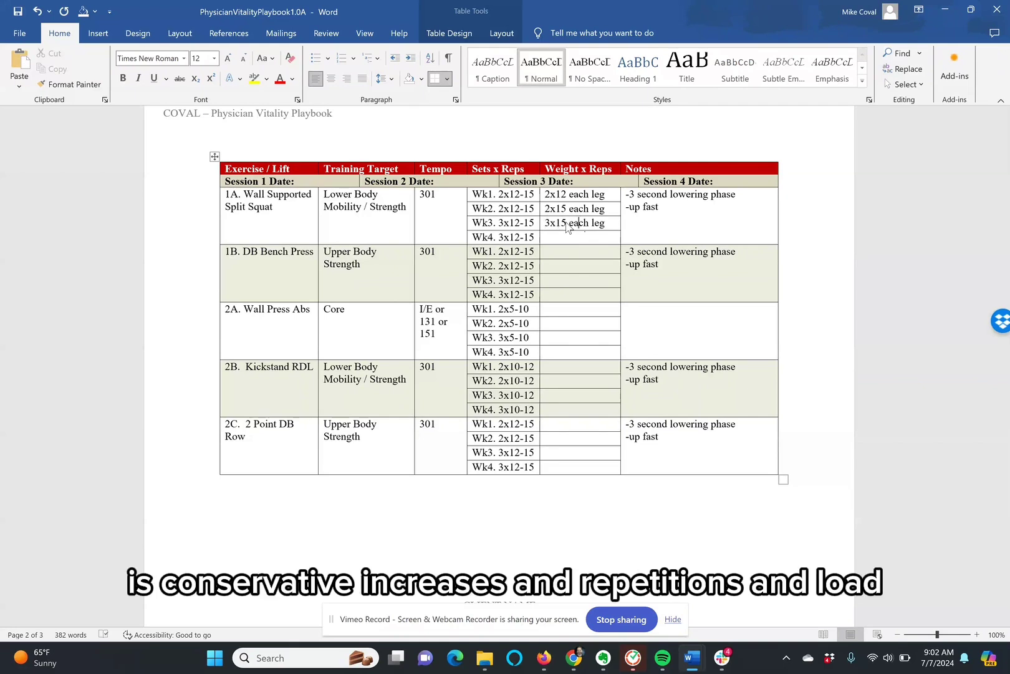
Clear the week 3 Weight x Reps entry of the Wall Supported Split Squat
{"action": "key", "text": "BackSpace"}
{"action": "key", "text": "BackSpace"}
{"action": "key", "text": "BackSpace"}
{"action": "key", "text": "BackSpace"}
{"action": "key", "text": "BackSpace"}
{"action": "key", "text": "BackSpace"}
{"action": "key", "text": "BackSpace"}
{"action": "key", "text": "BackSpace"}
{"action": "key", "text": "BackSpace"}
{"action": "key", "text": "BackSpace"}
{"action": "key", "text": "BackSpace"}
{"action": "key", "text": "BackSpace"}
{"action": "key", "text": "BackSpace"}
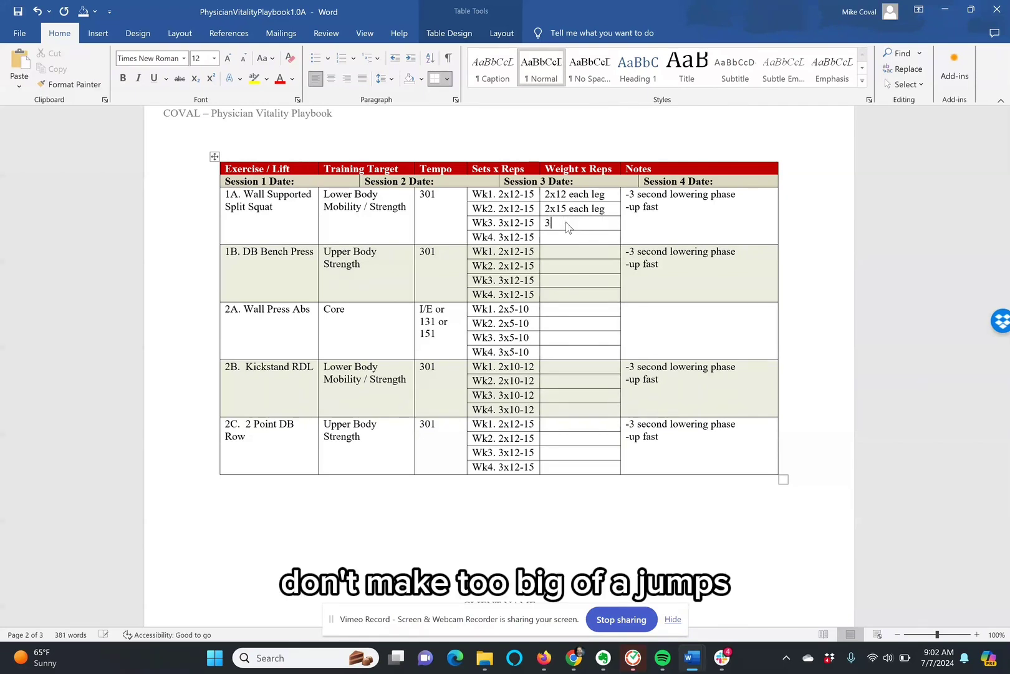
{"action": "key", "text": "Right"}
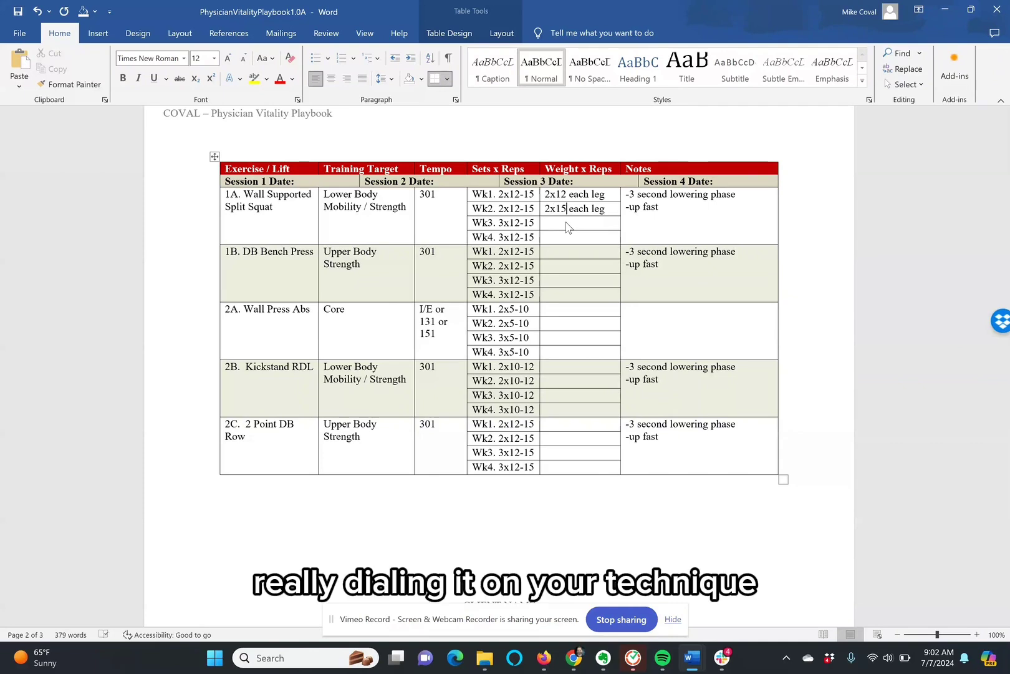